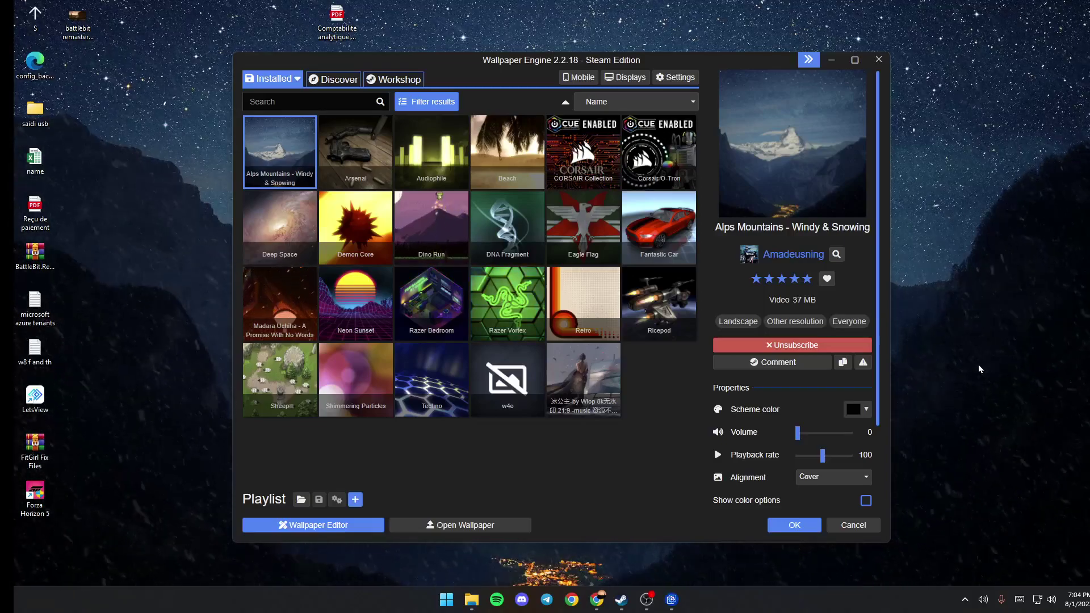
Step: Open the Alps Mountains wallpaper's workshop folder 828722349 in File Explorer from its context menu
key("XF86AudioLowerVolume")
key("XF86AudioLowerVolume")
key("XF86AudioLowerVolume")
key("XF86AudioLowerVolume")
key("XF86AudioLowerVolume")
key("XF86AudioLowerVolume")
key("XF86AudioLowerVolume")
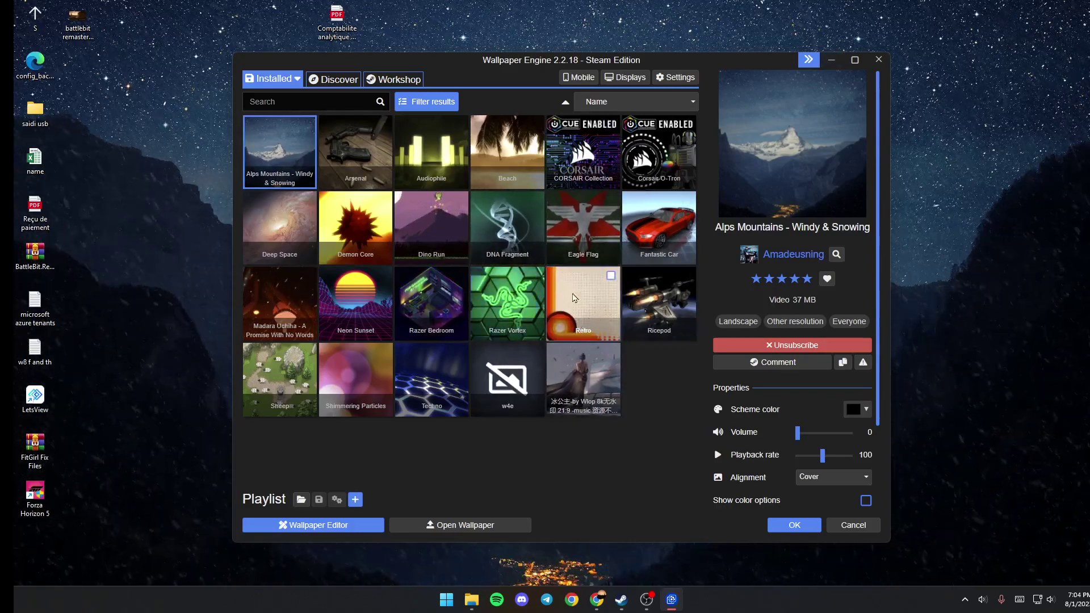
right_click(294, 146)
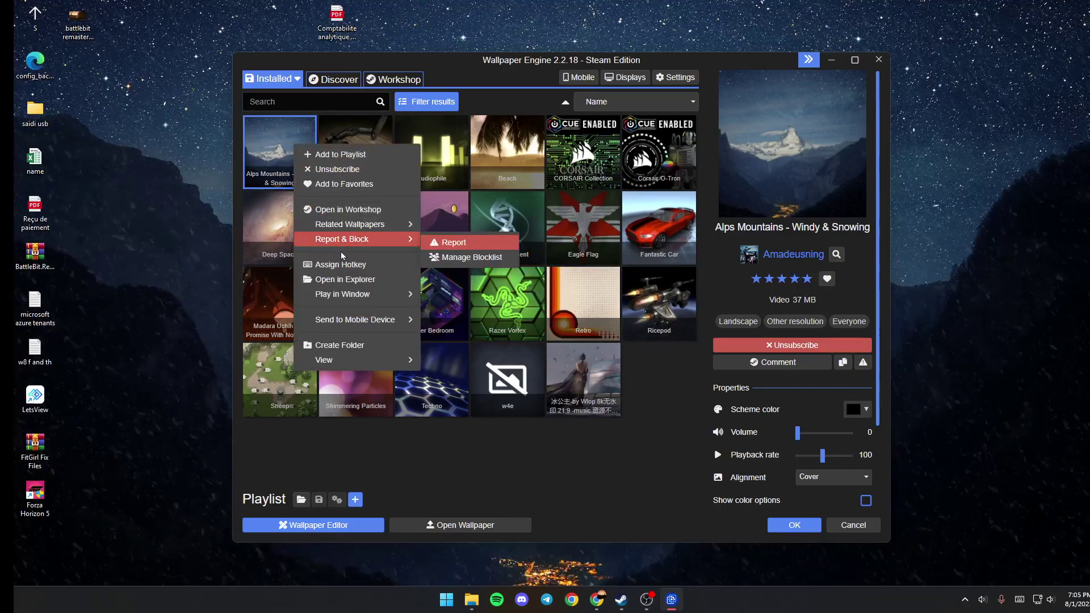
left_click(349, 279)
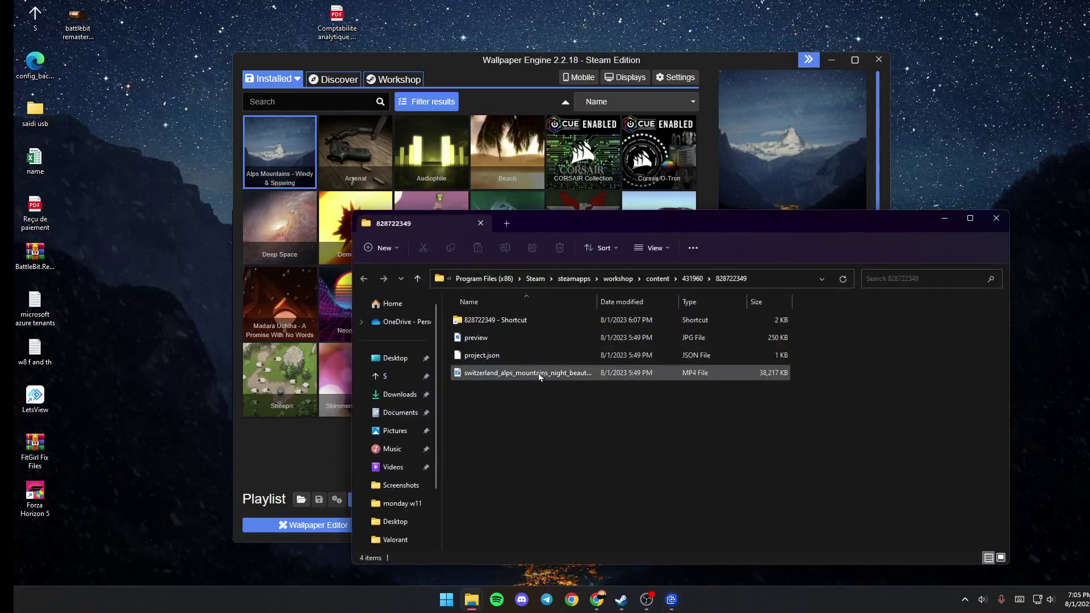
Step: Select the 828722349 folder's full path in the address bar, then close File Explorer
left_click_drag(684, 216, 625, 173)
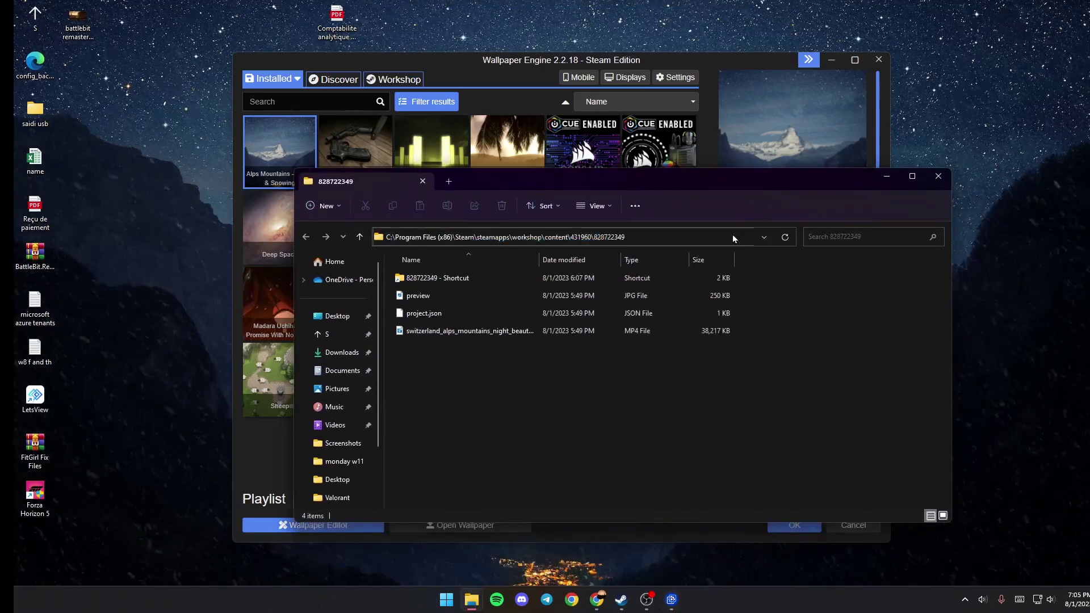
left_click(732, 234)
key("ctrl+c")
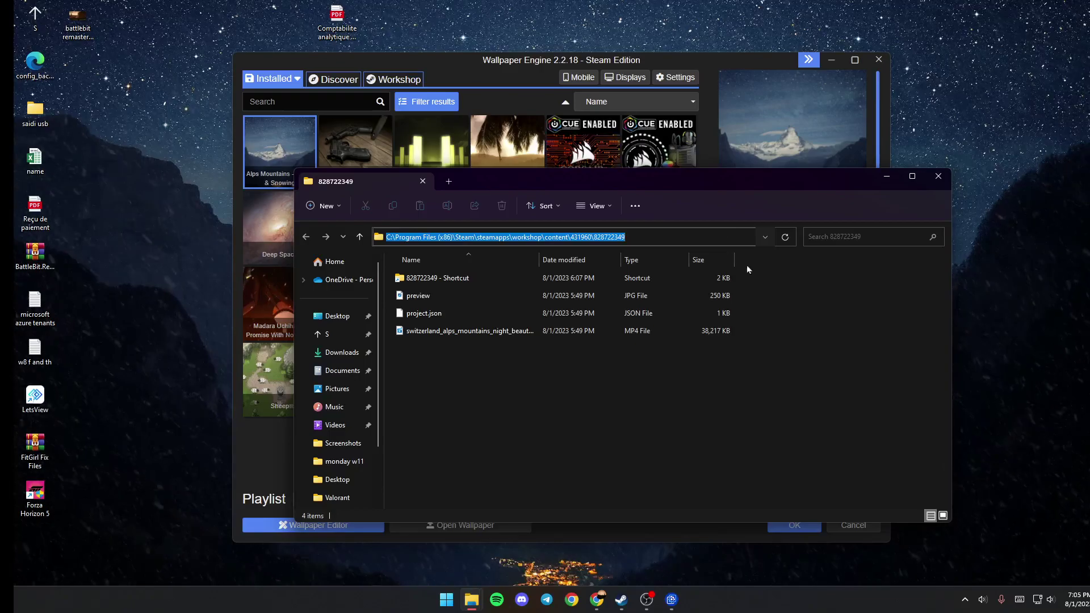
left_click(934, 177)
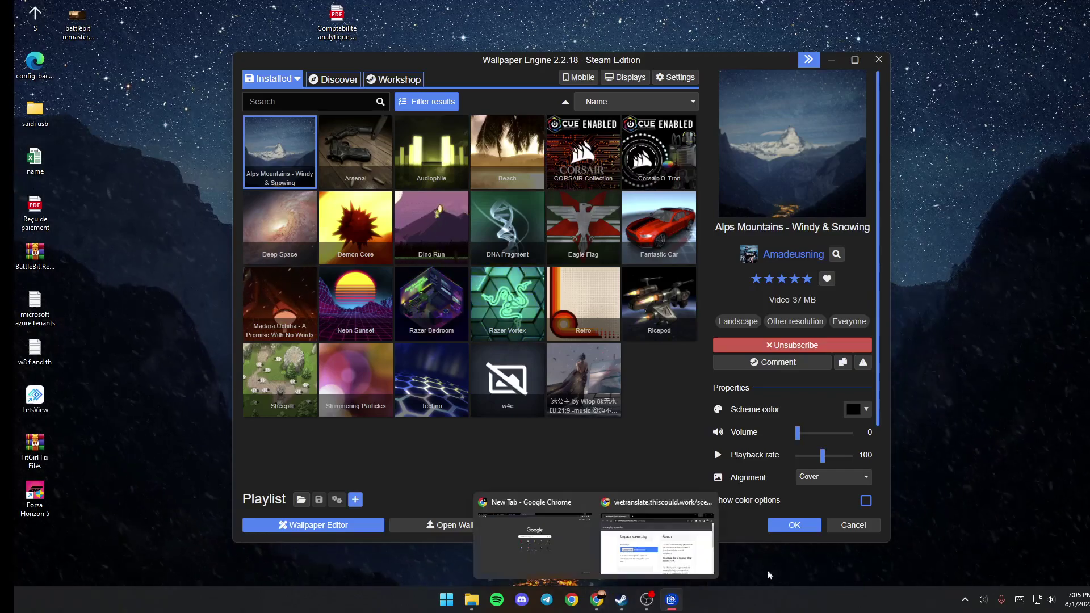
Step: Bring the scene.pkg unpacker page in Chrome forward and maximize it
left_click(597, 605)
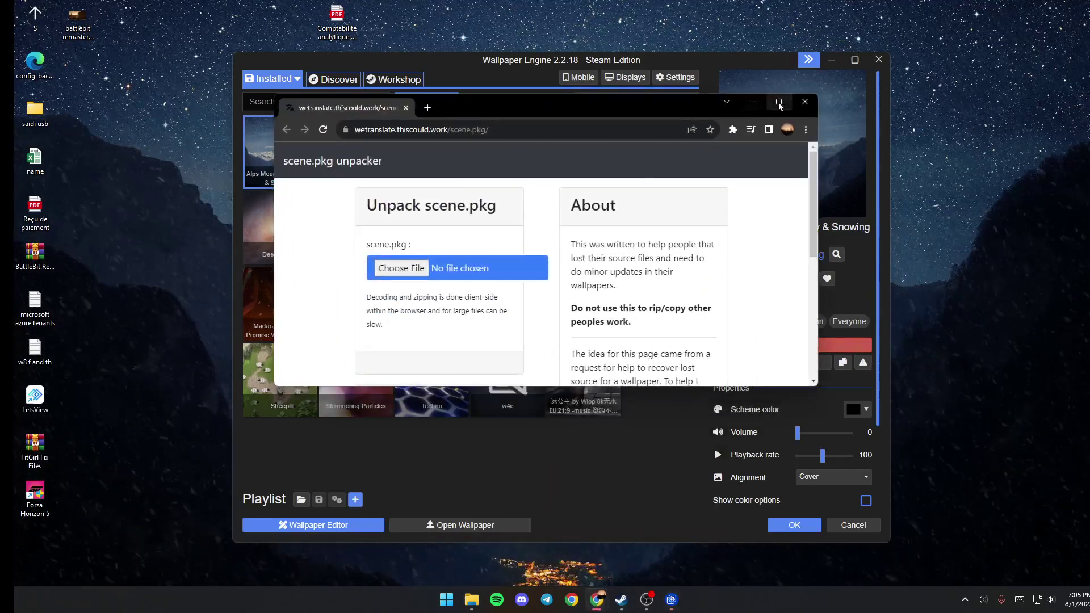
double_click(267, 94)
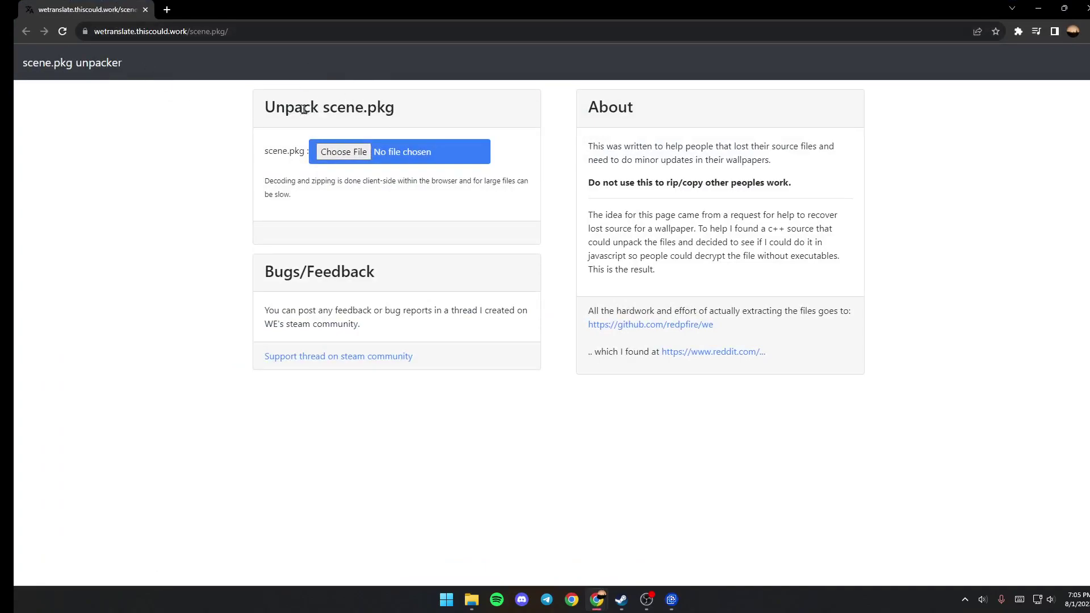
left_click_drag(265, 111, 395, 109)
left_click(387, 126)
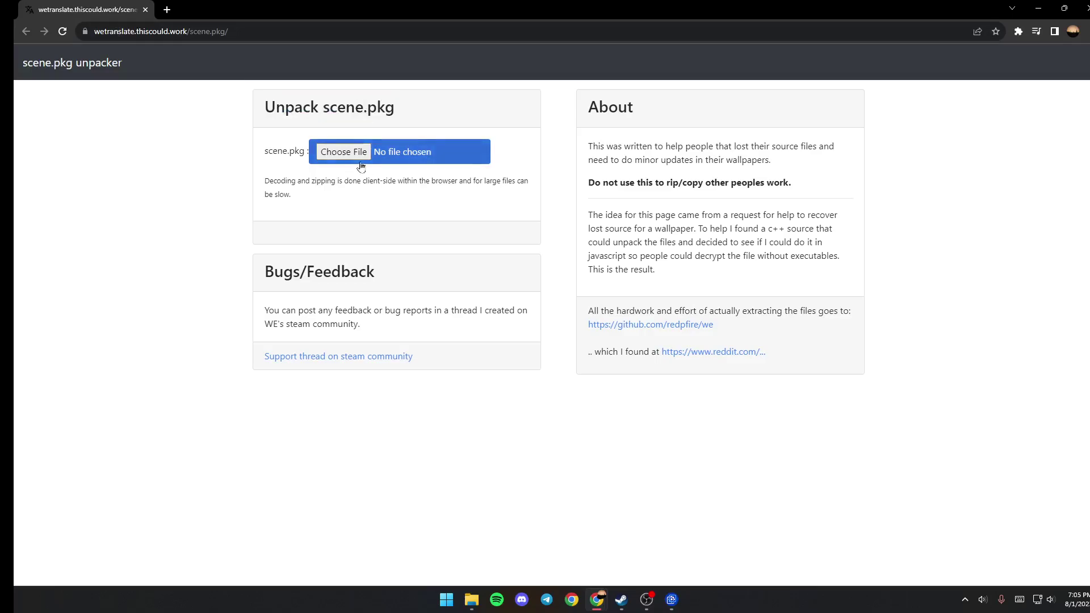
Step: Load project.json from workshop folder 828722349 into the unpacker and download scene.zip
left_click(335, 153)
left_click(332, 43)
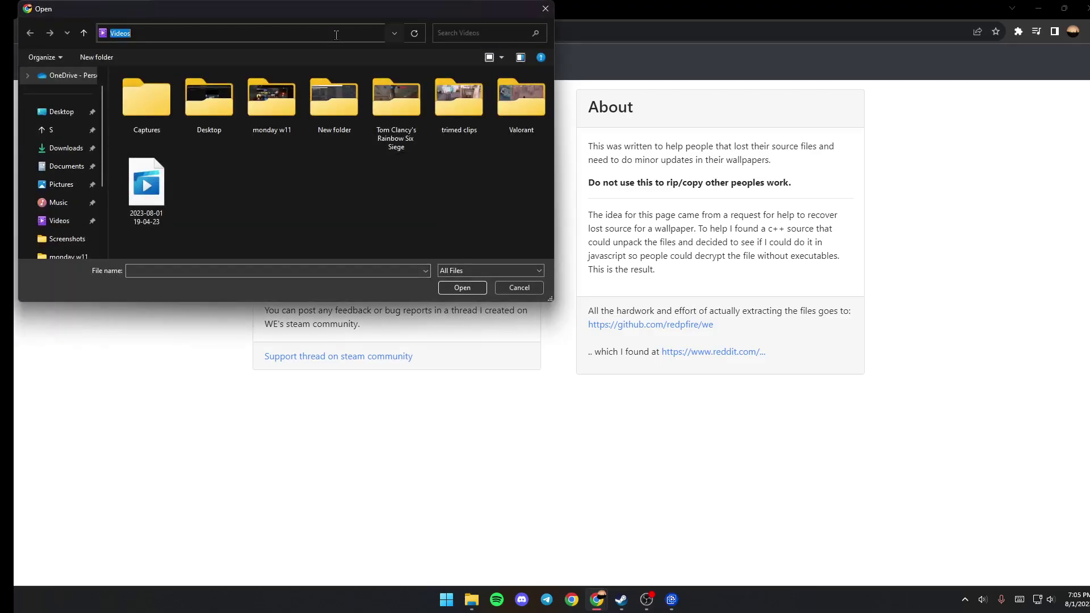
key("ctrl+v")
key("Return")
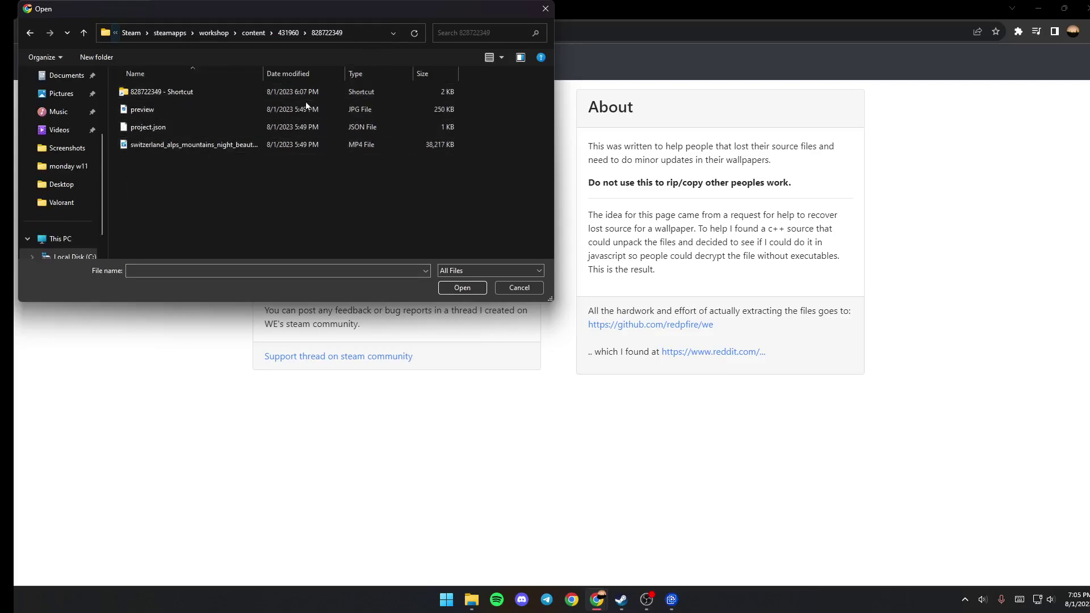
left_click(271, 127)
left_click(462, 288)
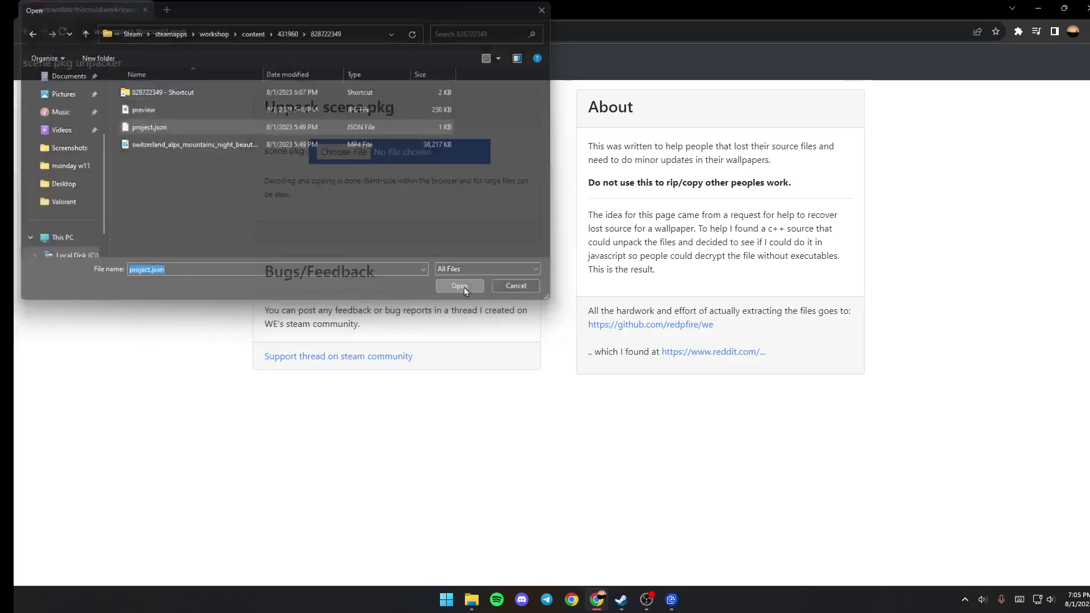
left_click(372, 249)
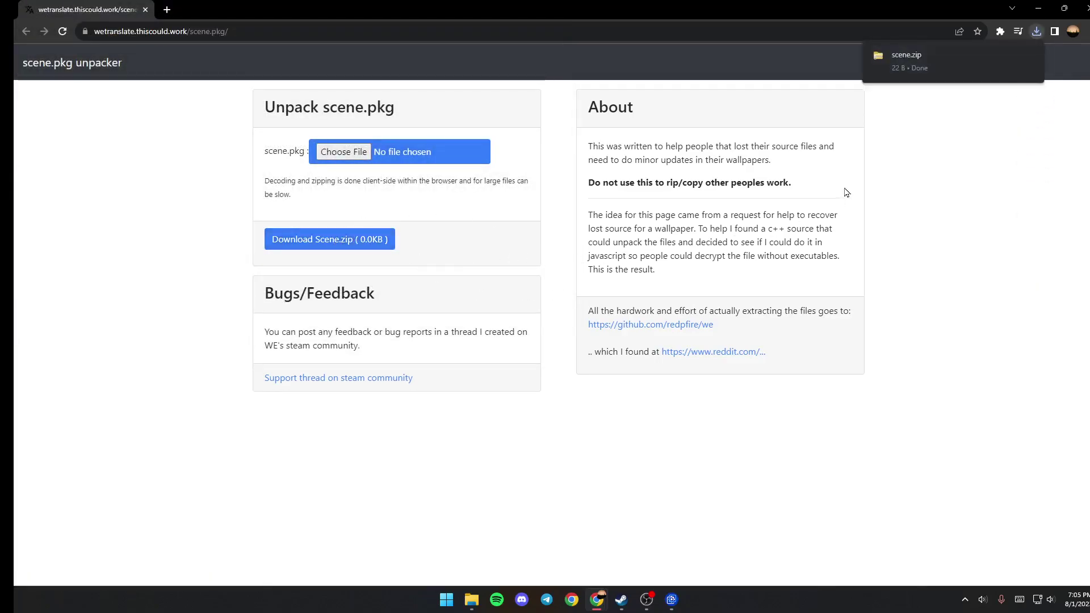
left_click(1043, 7)
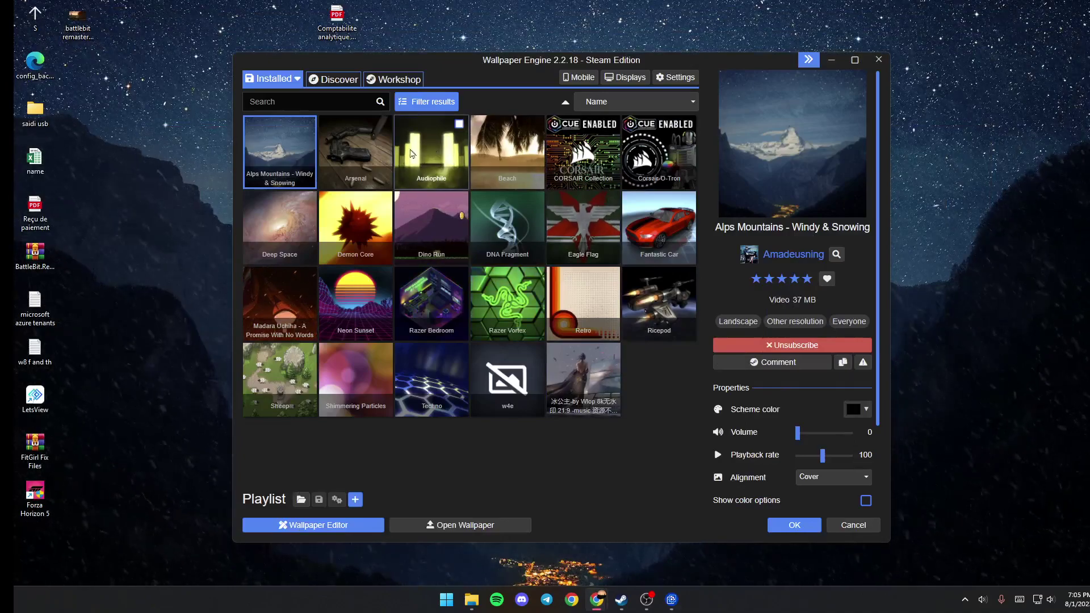
Step: Create a new 1920 x 1080 project named 'test' from the 2D Scene template
left_click(342, 528)
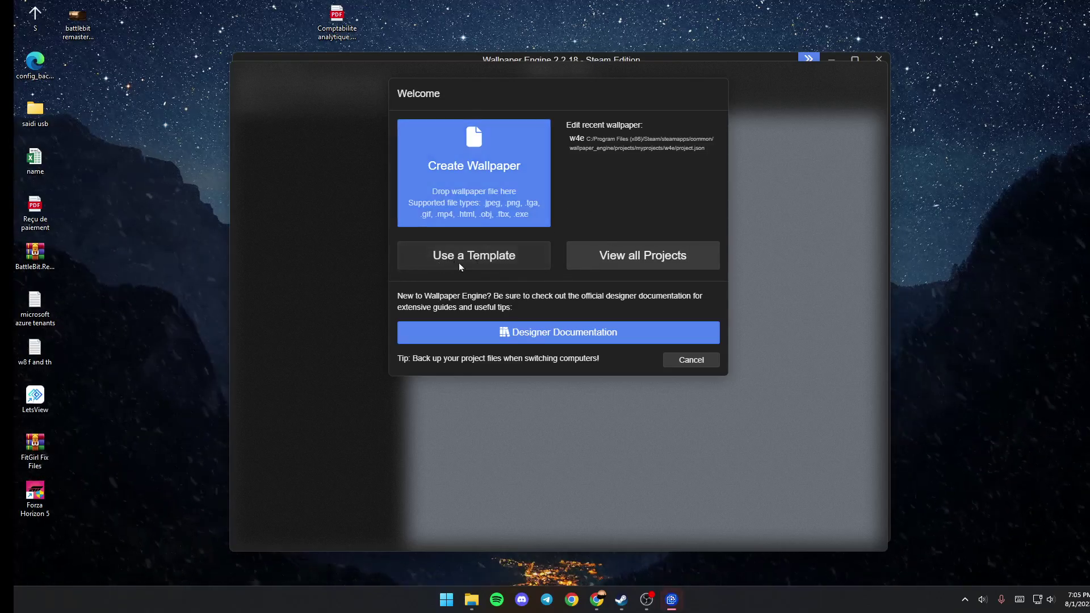
left_click(479, 260)
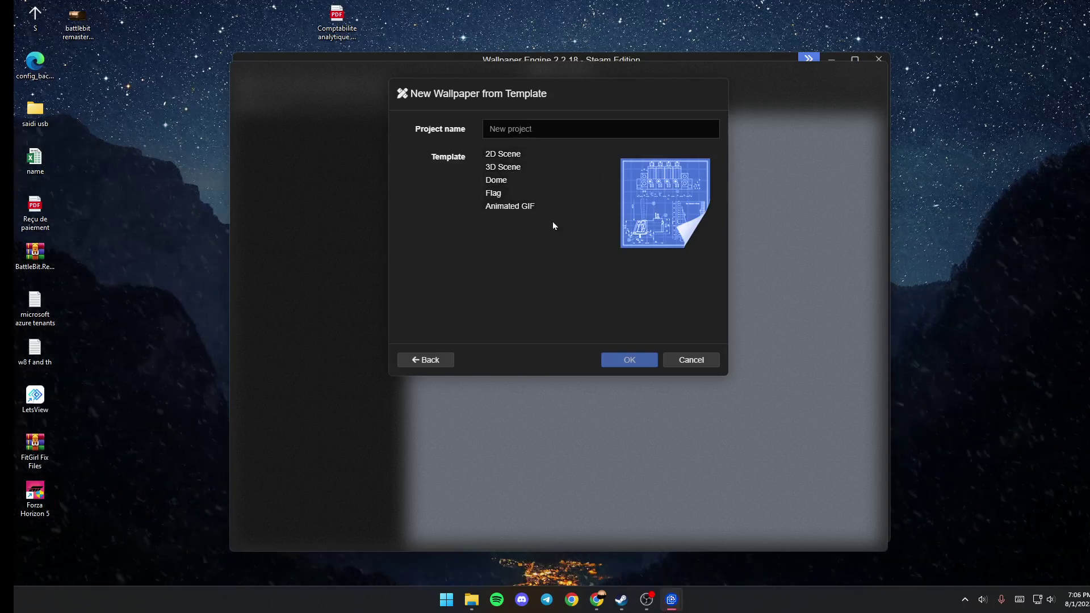
left_click(529, 155)
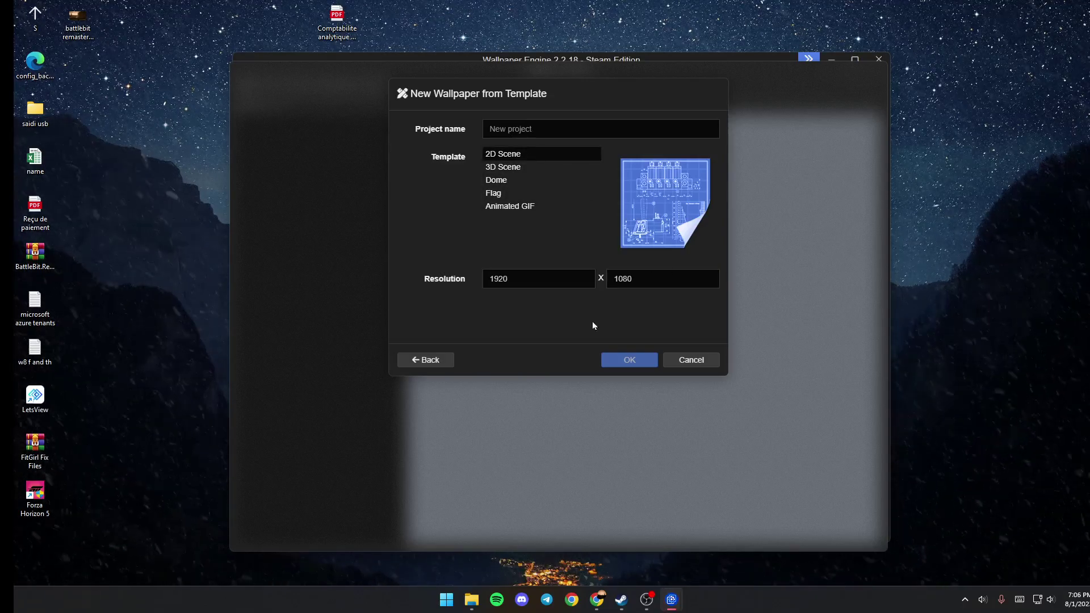
left_click(583, 126)
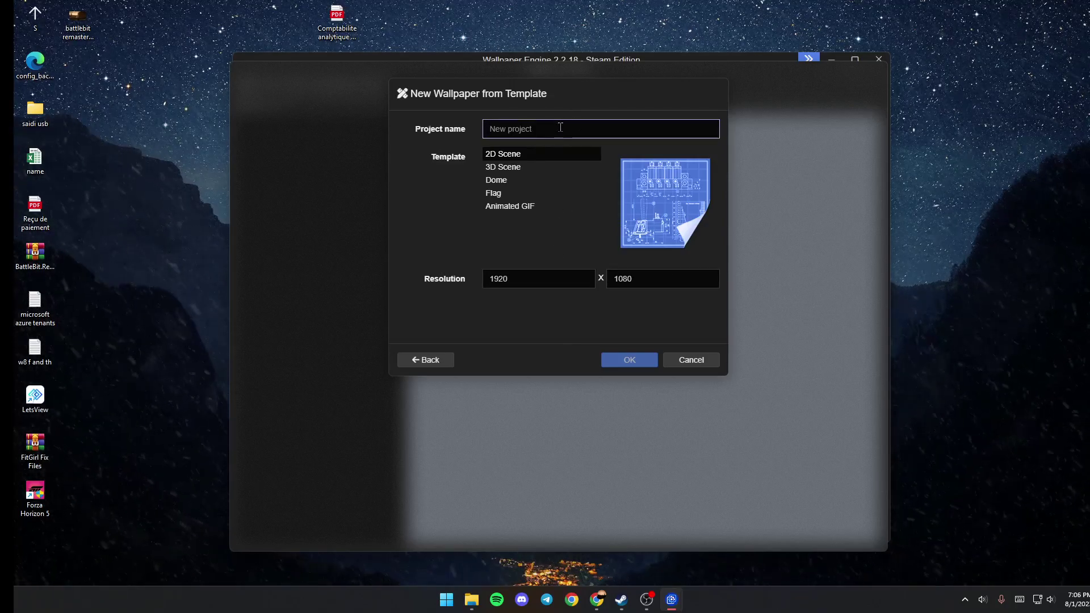
type("test")
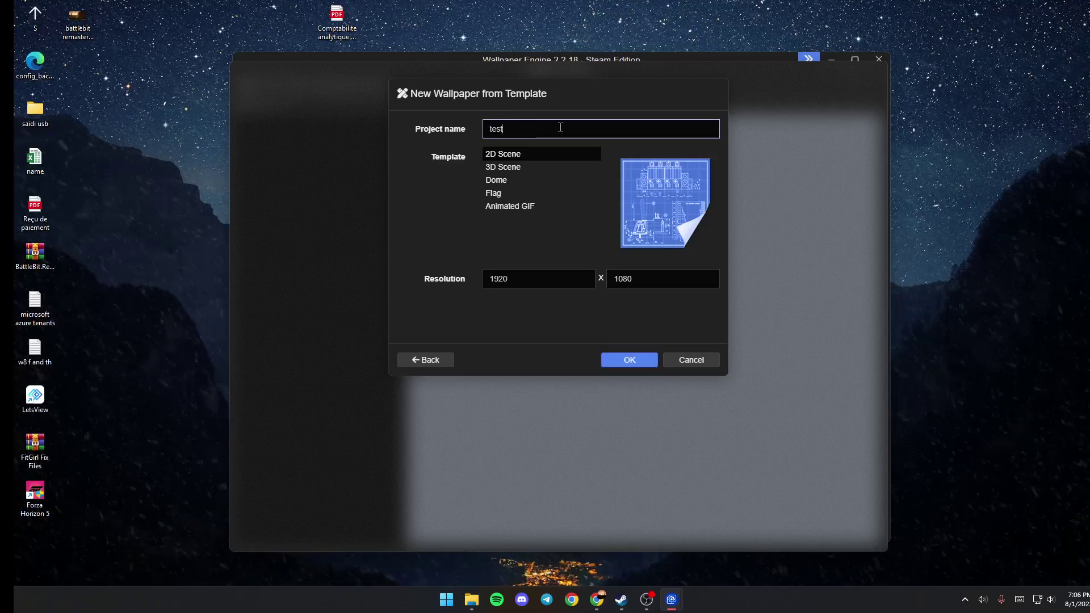
left_click(630, 360)
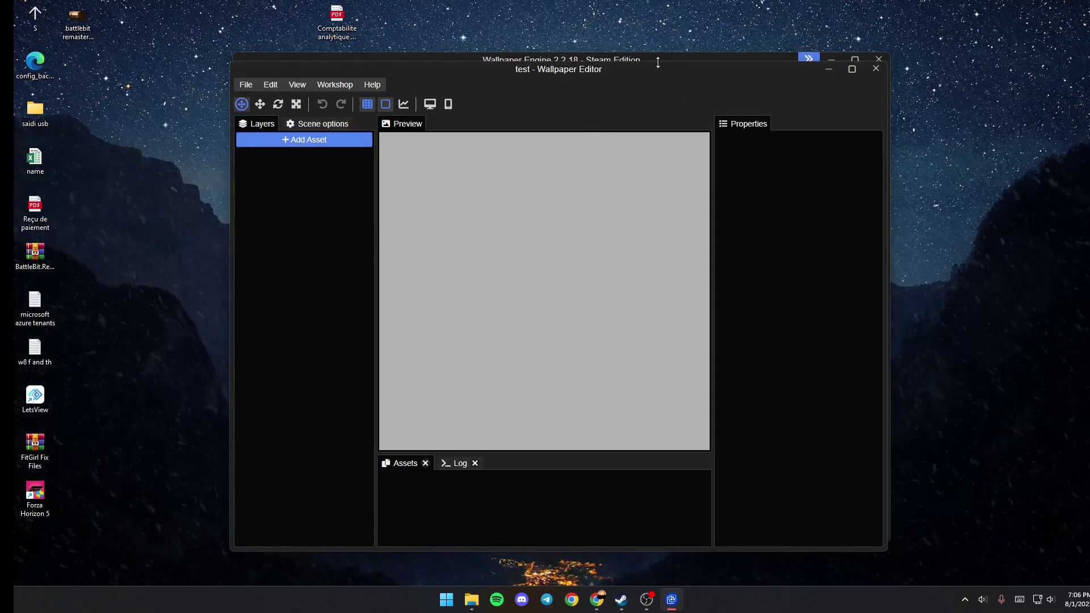
Step: Use Edit > Open in Explorer to show the test project folder and its files
mouse_move(657, 62)
left_mouse_down()
mouse_move(717, 71)
mouse_move(639, 71)
left_mouse_up()
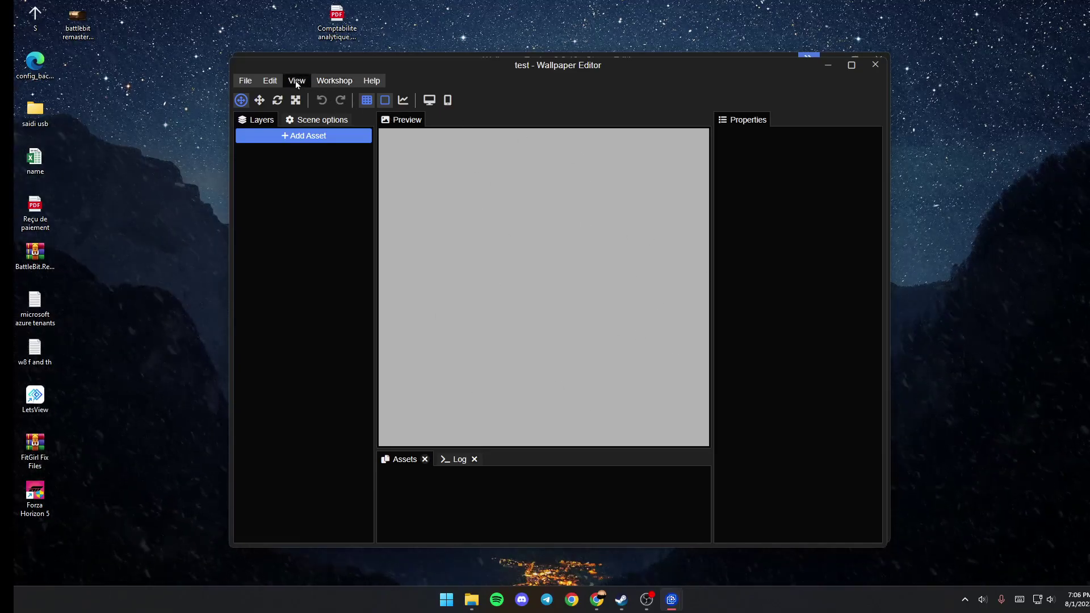
left_click(279, 83)
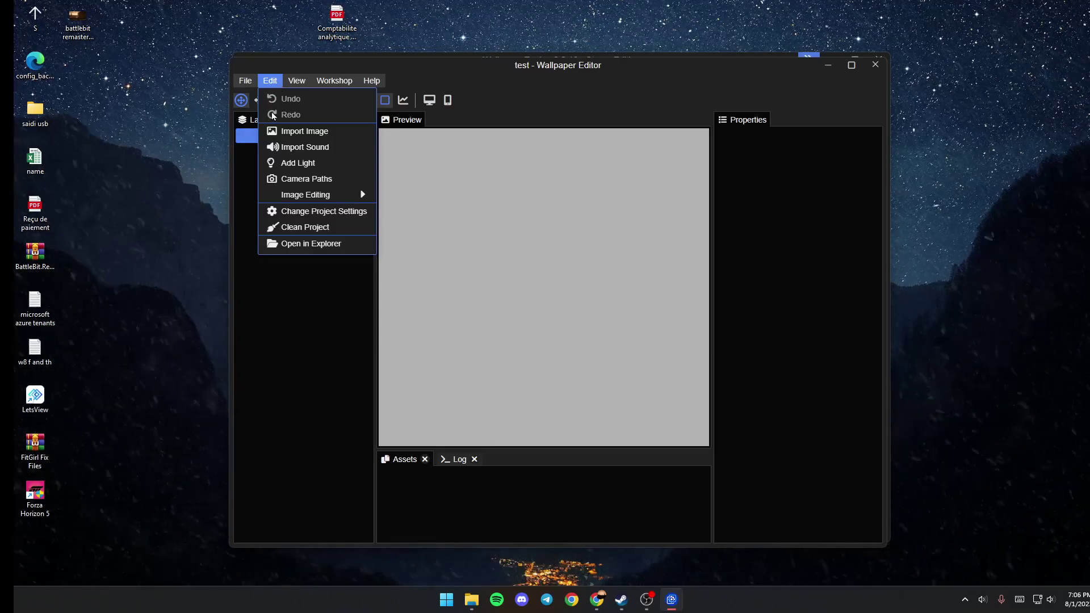
left_click(325, 241)
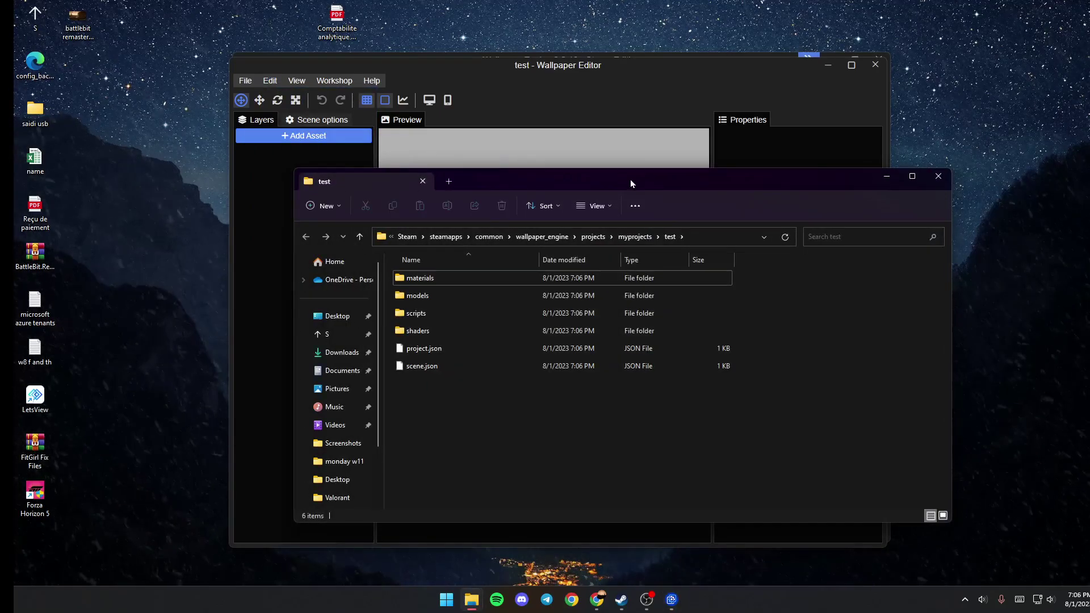
left_click_drag(630, 180, 503, 165)
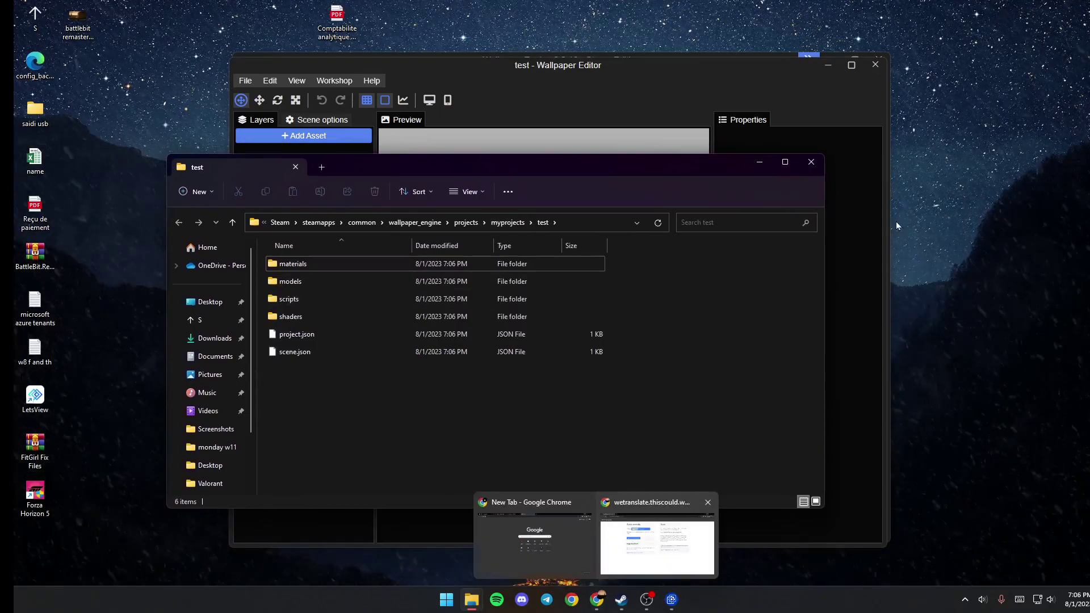
right_click(470, 606)
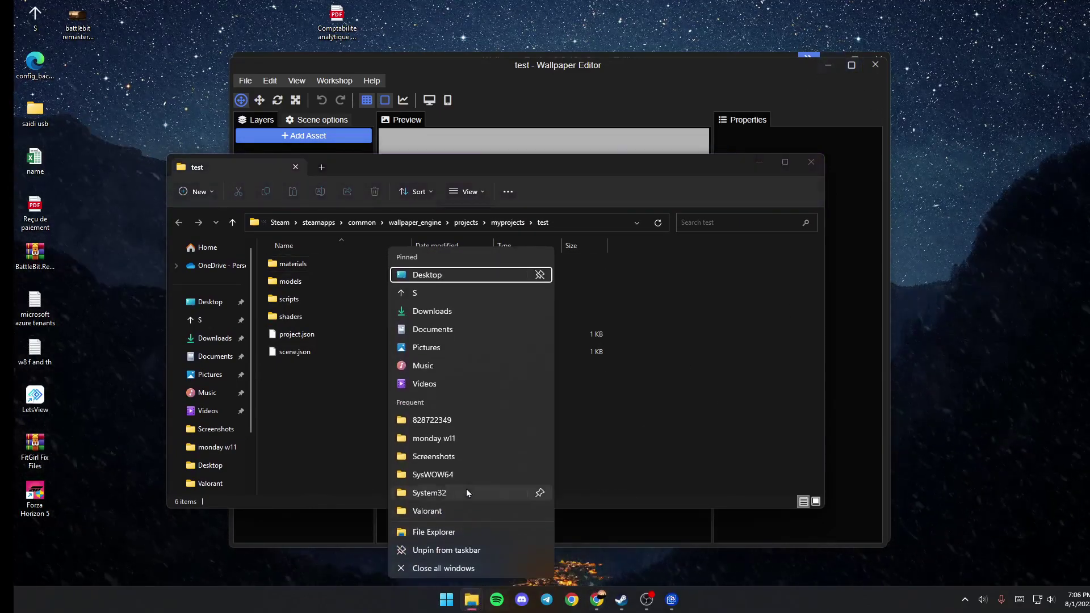
Step: Open a second Explorer window at the pasted workshop folder 828722349 path
left_click(441, 534)
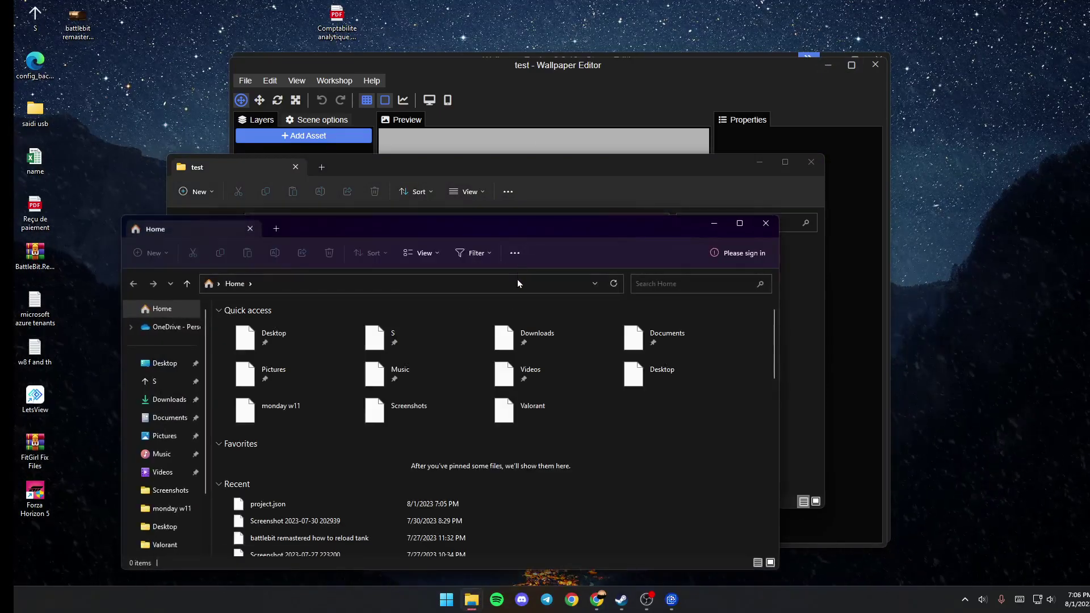
left_click(516, 287)
type("C:\\Program Files (x86)\\Steam\\steamapps\\workshop\\content\\431960\\828722349")
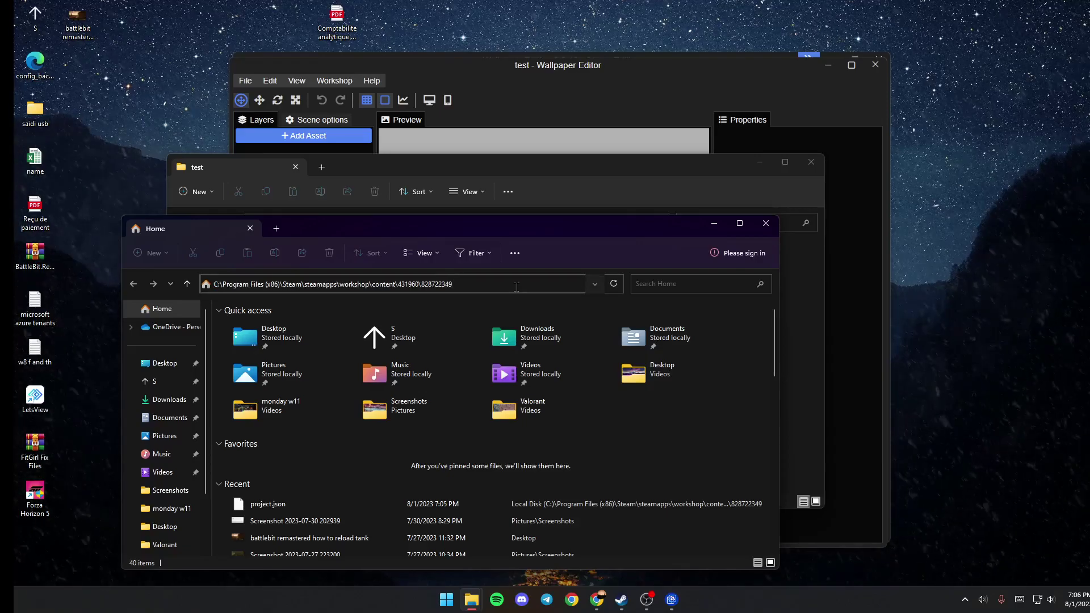
key("Return")
left_click_drag(339, 431, 341, 380)
Step: Delete all six original items from the test project folder
left_click_drag(541, 223, 595, 448)
left_click_drag(465, 374, 463, 272)
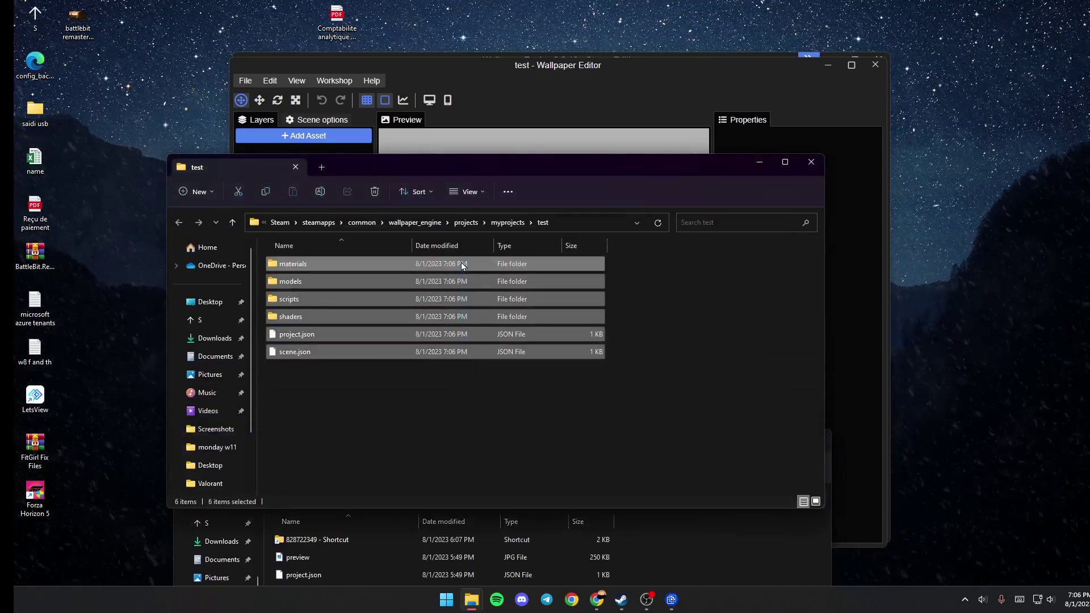
right_click(463, 266)
left_click(545, 278)
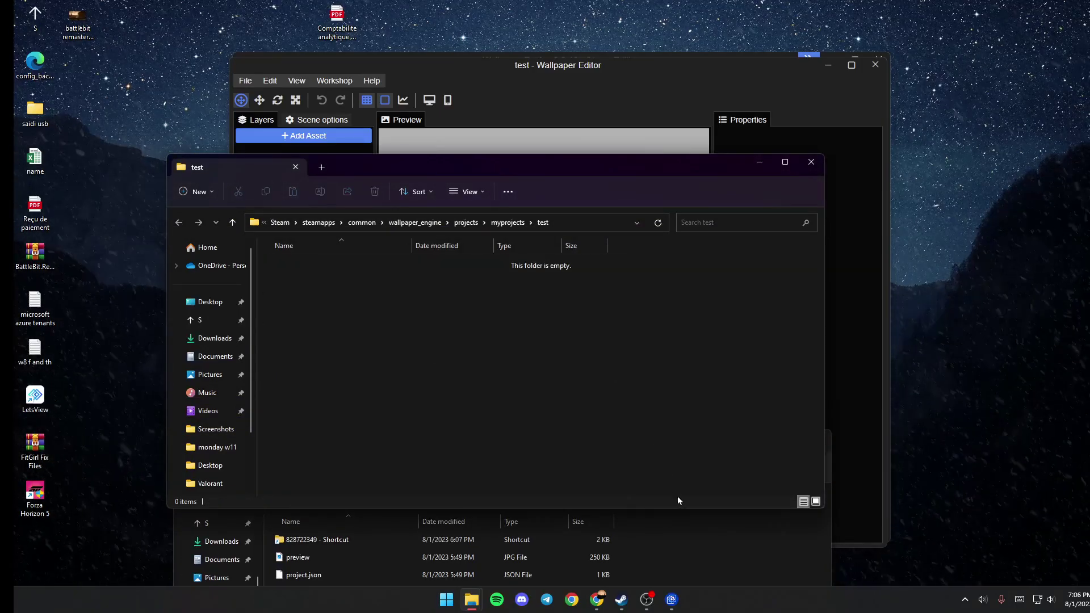
Step: Copy the four workshop files, including the Alps MP4, into the test folder
left_click(678, 563)
left_click_drag(638, 439, 691, 236)
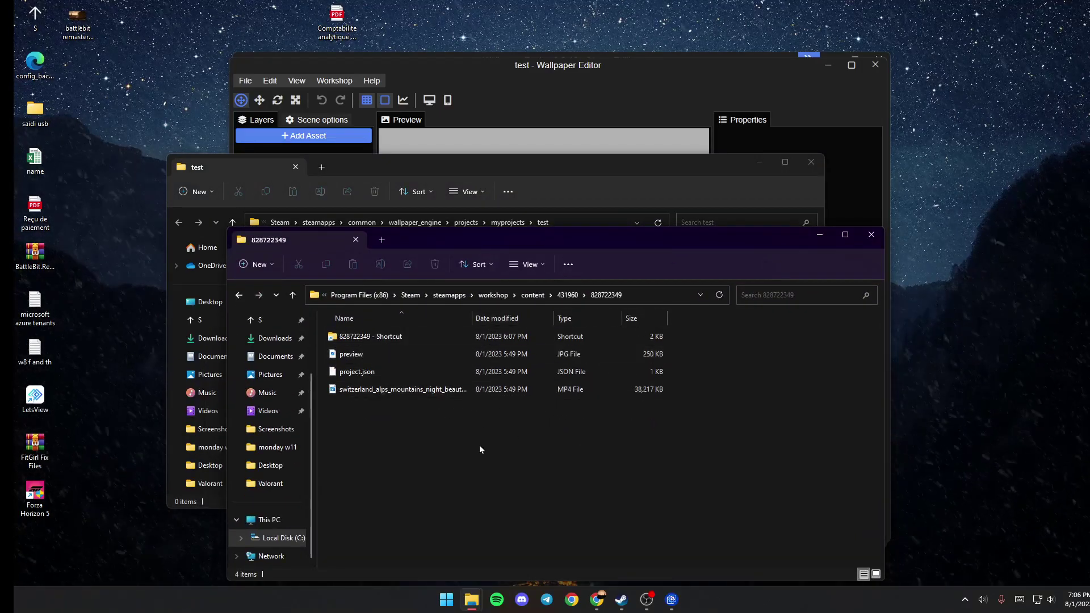
left_click_drag(479, 445, 488, 340)
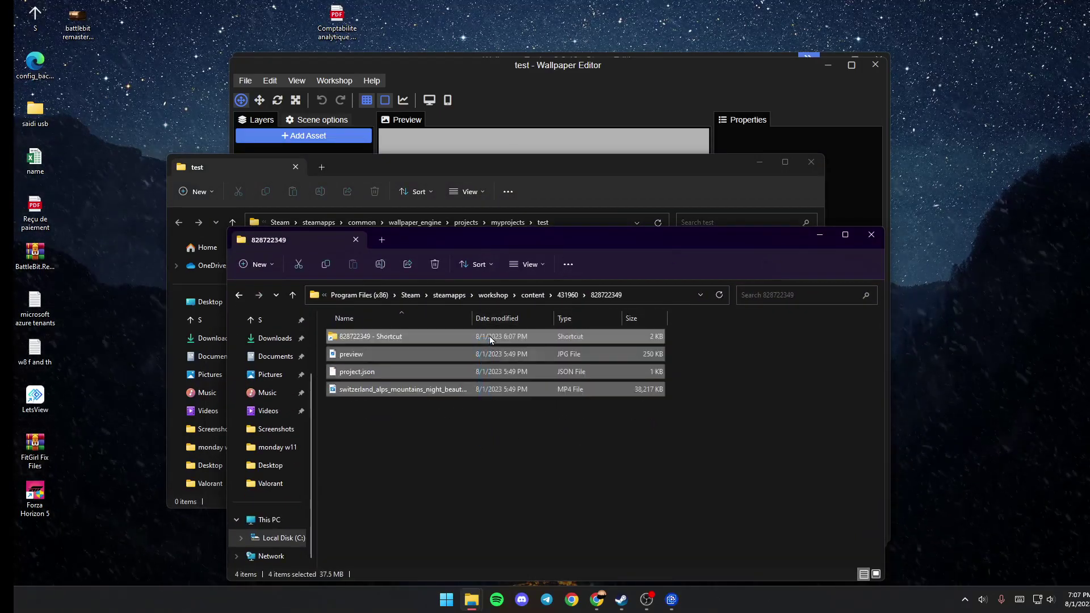
left_click(815, 238)
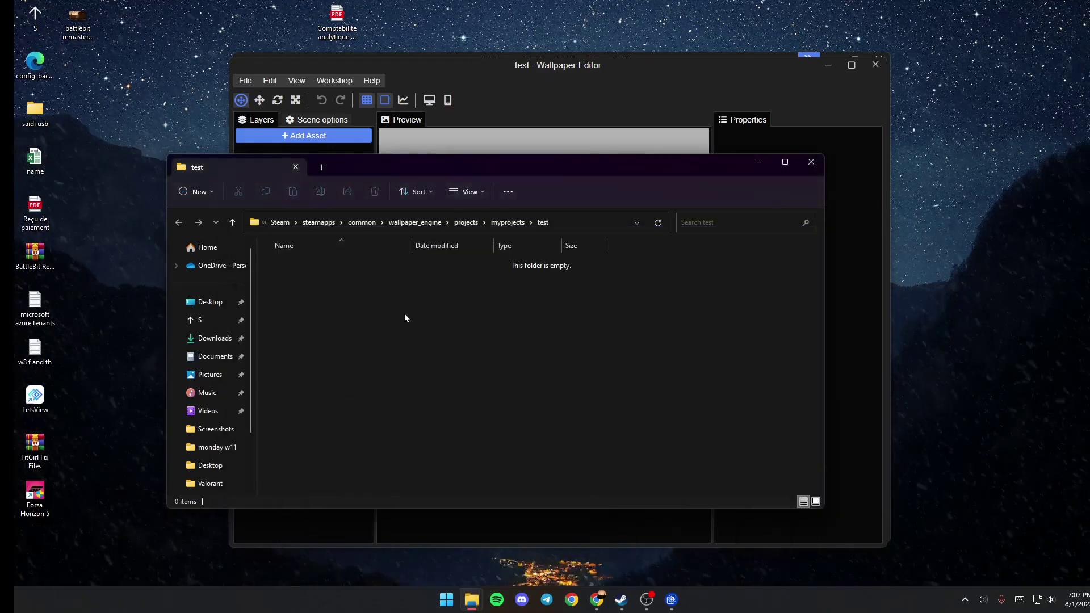
key("ctrl+v")
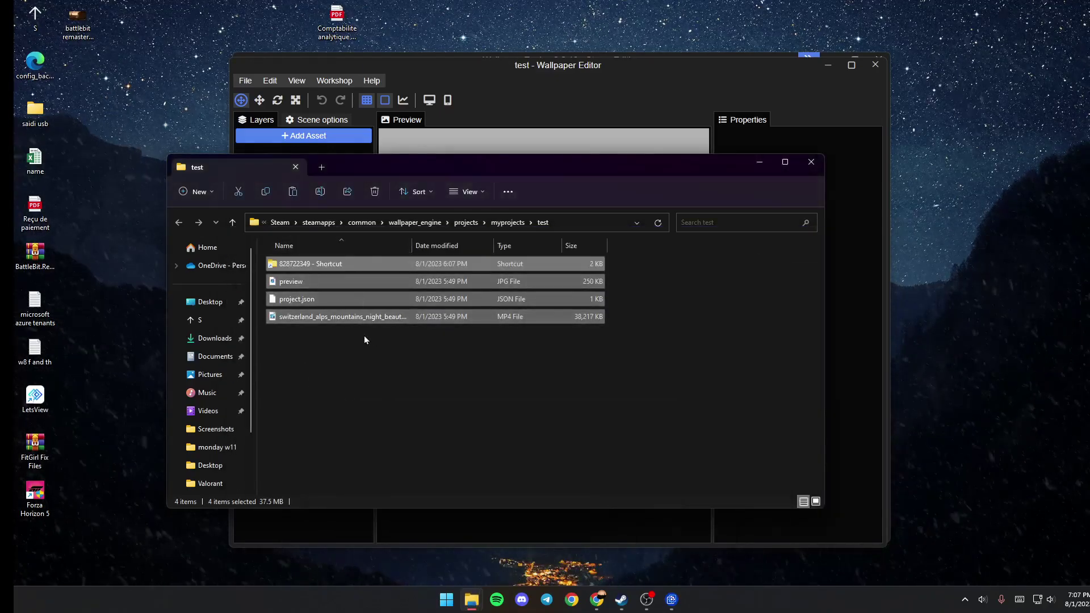
left_click(388, 339)
left_click_drag(614, 171, 756, 163)
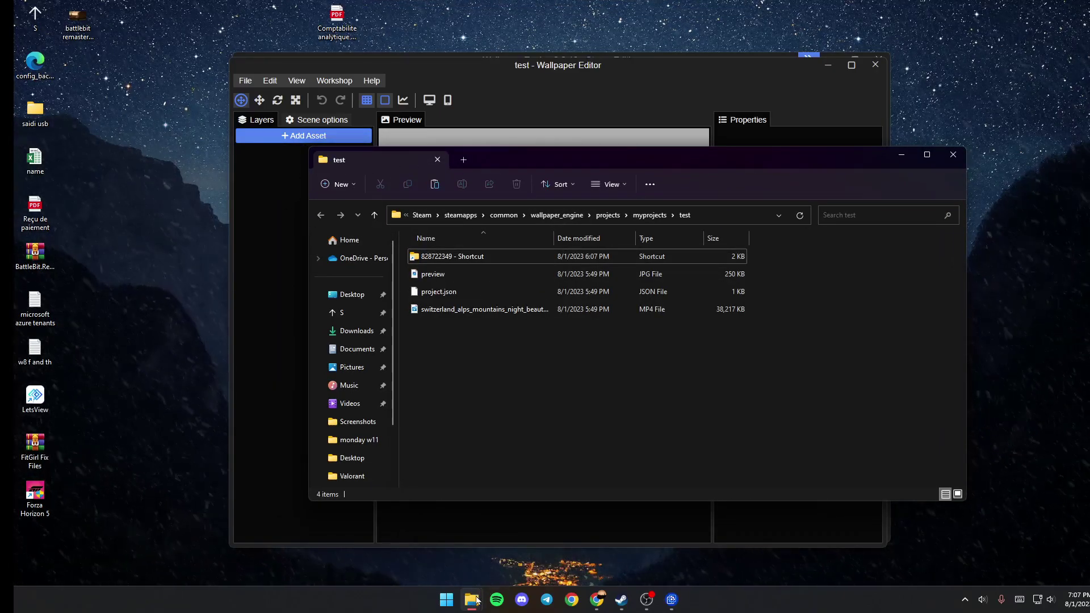
mouse_move(476, 600)
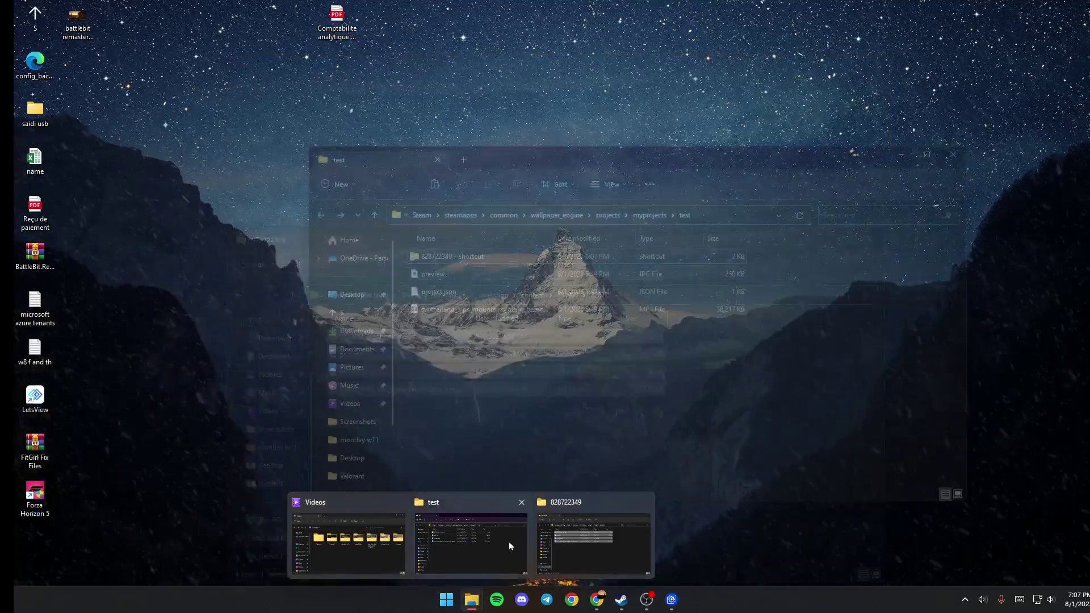
Step: Drag the scene.zip download from the Downloads folder onto the desktop
left_click(483, 541)
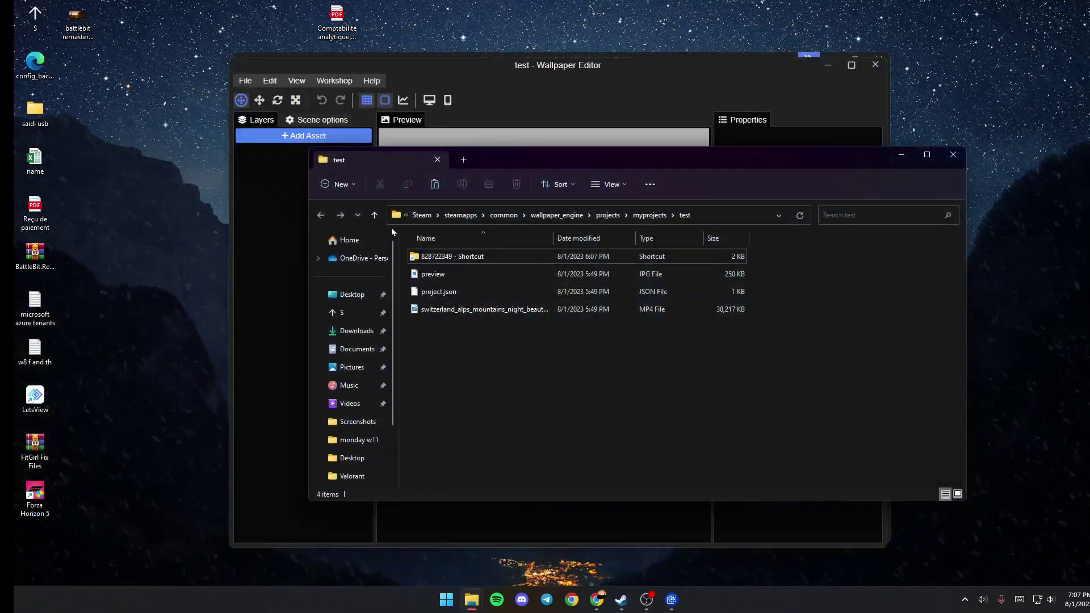
left_click(362, 334)
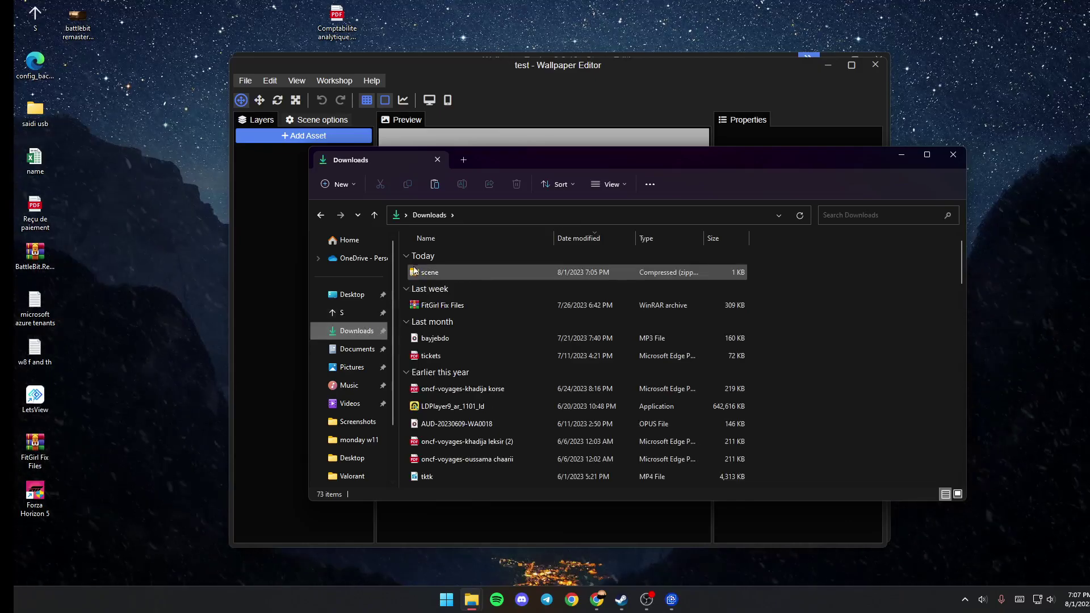
left_click_drag(414, 271, 1029, 164)
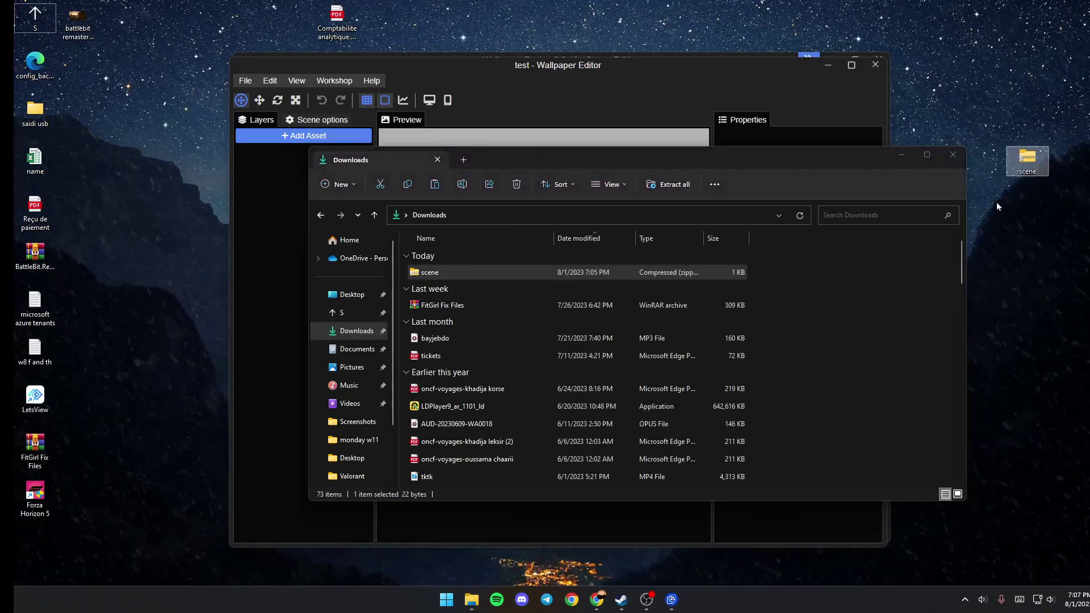
left_click(901, 154)
Step: Try WinRAR Extract Here on scene.zip, then close the 828722349 Explorer window
right_click(1020, 165)
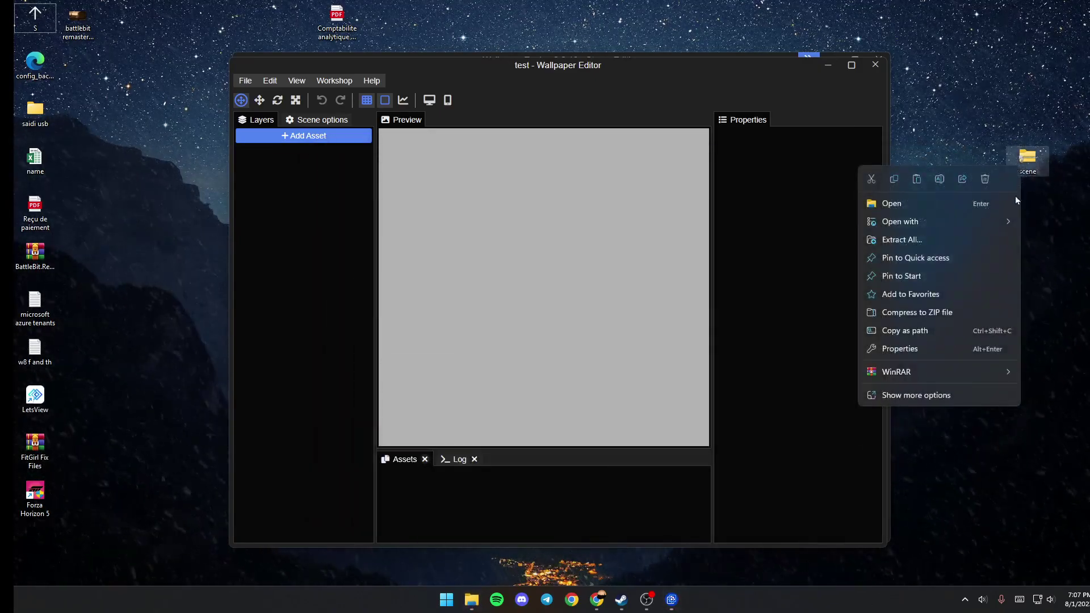
mouse_move(897, 372)
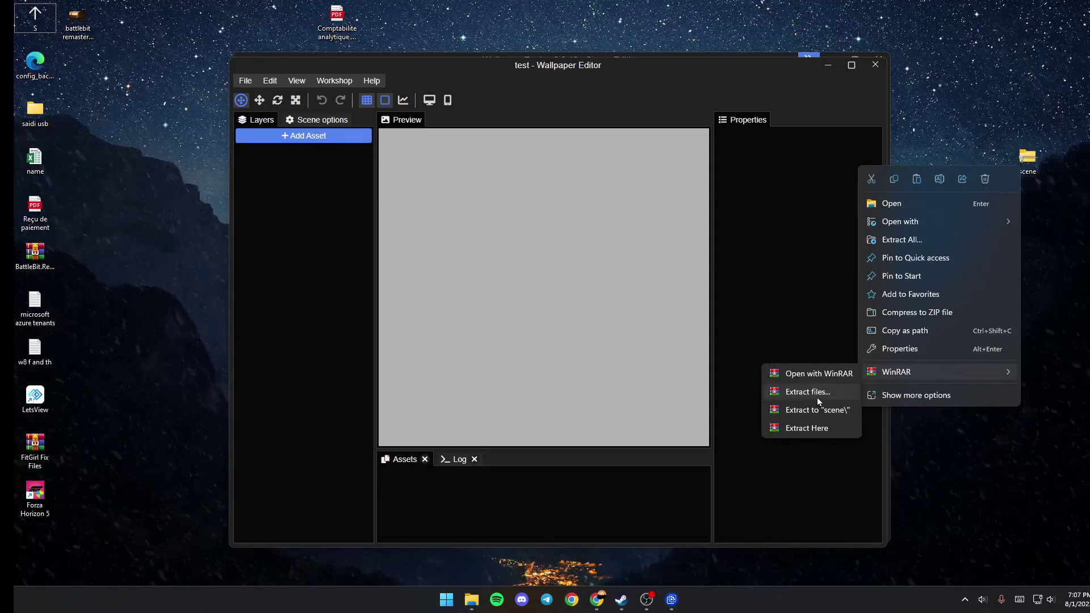
left_click(820, 426)
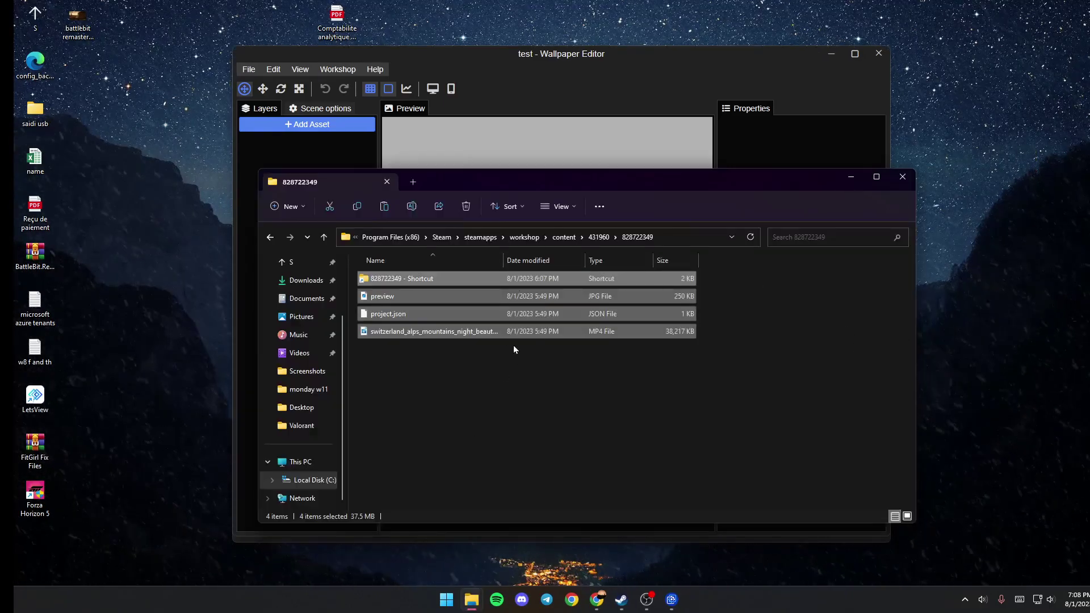
left_click(495, 369)
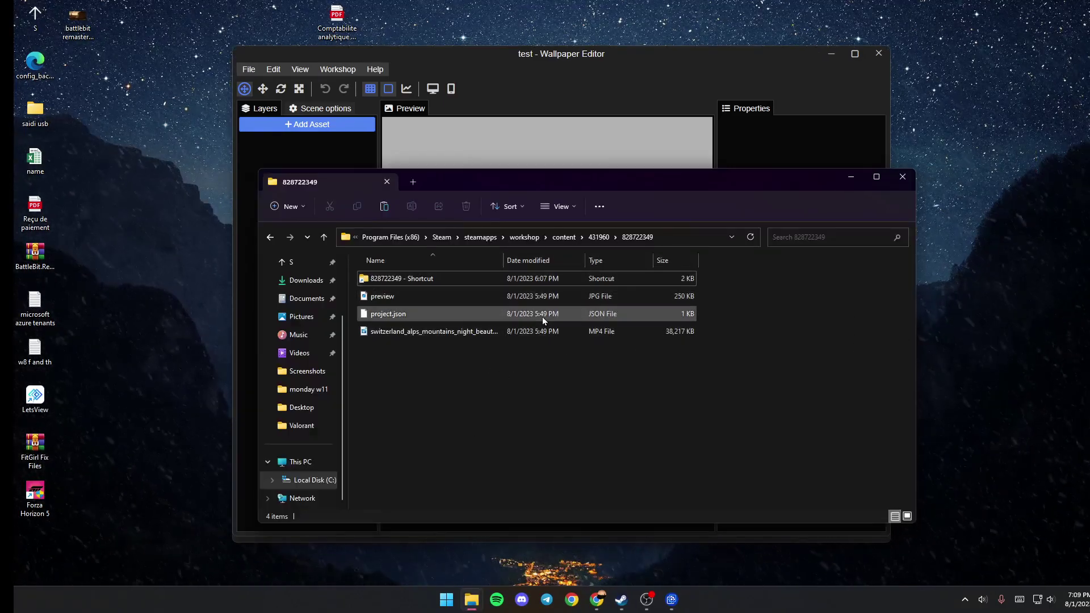
left_click(903, 177)
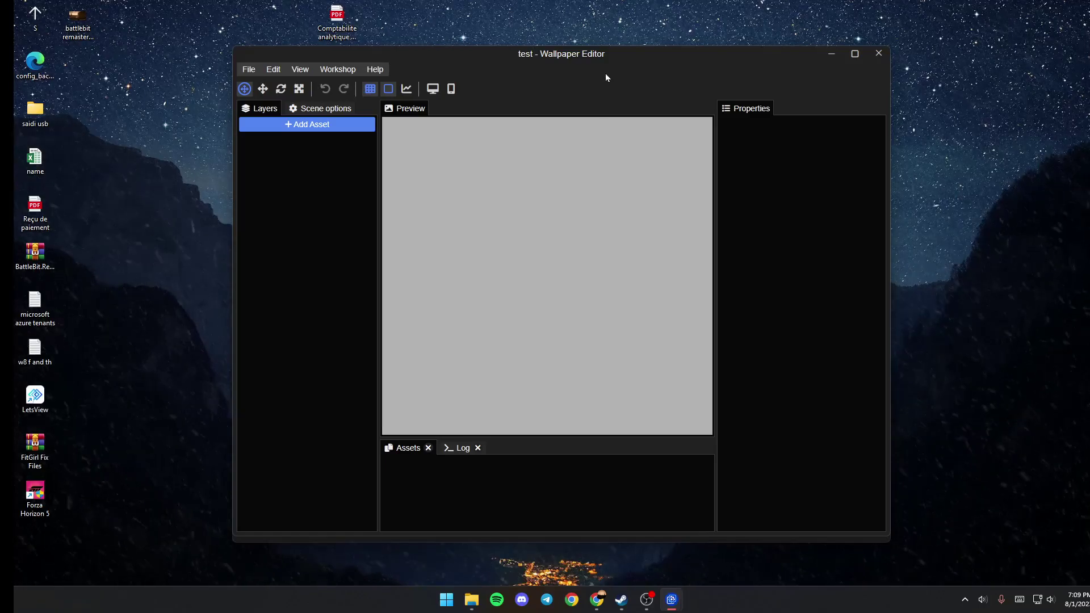
Step: Close the test editor, select the second Alps Mountains tile, and open it in the editor
left_click(856, 122)
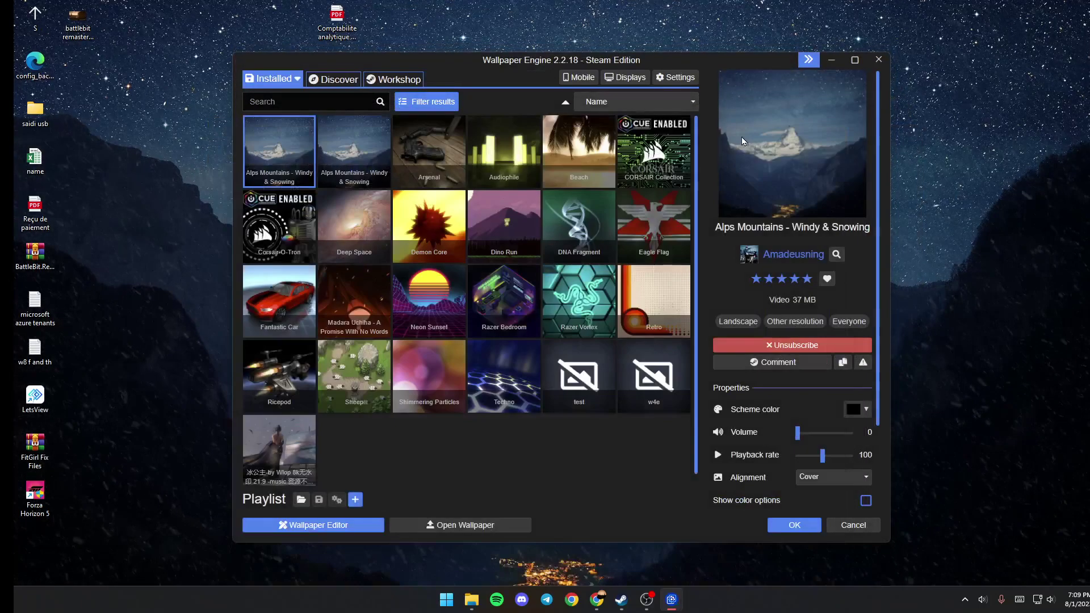
left_click(322, 157)
left_click(283, 151)
left_click(361, 148)
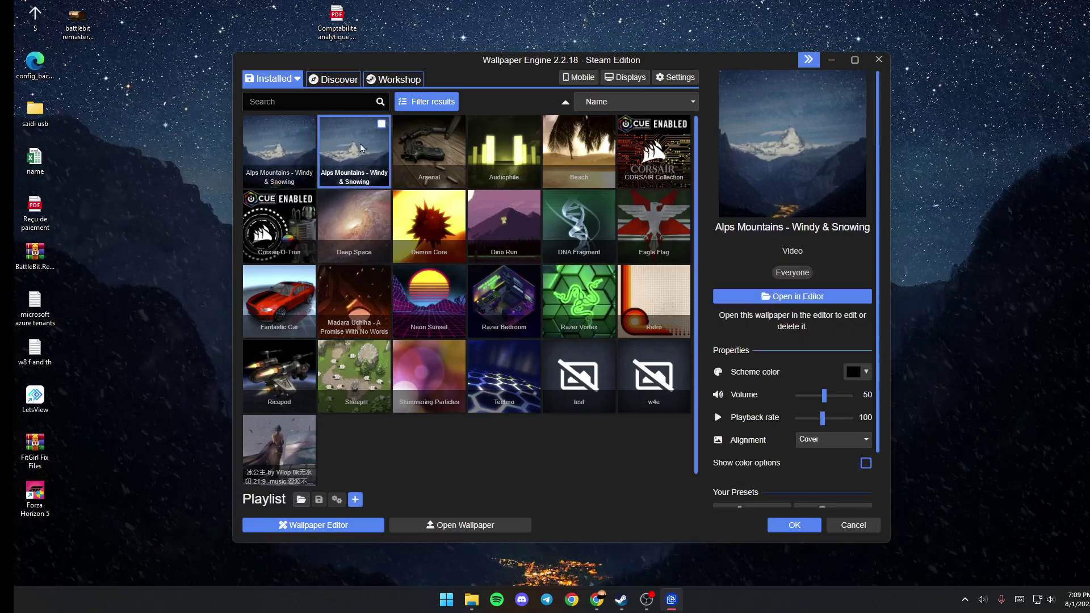
left_click(368, 175)
left_click(309, 174)
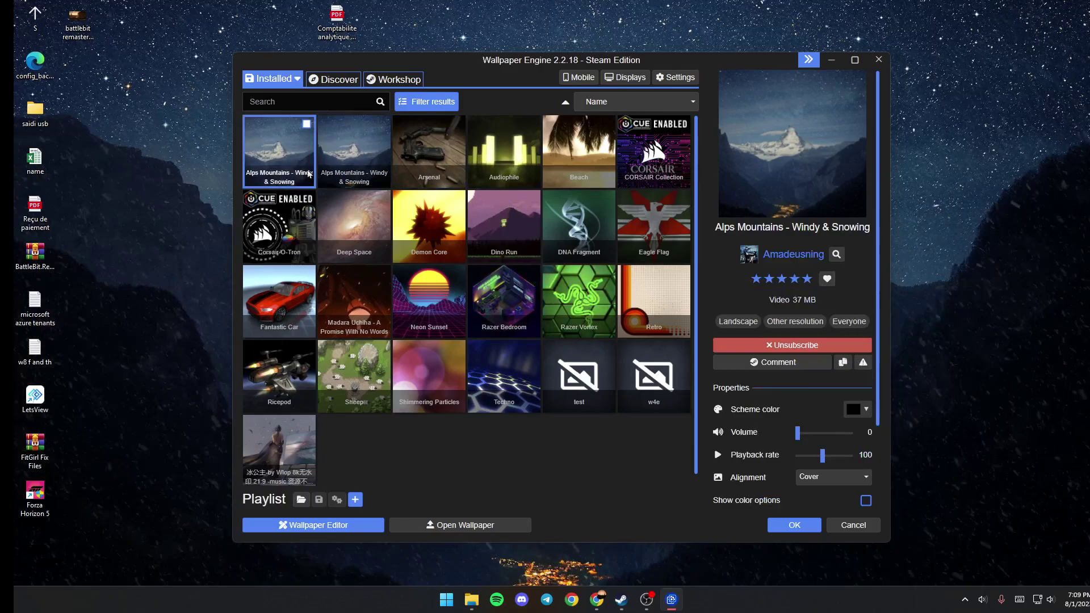
left_click(346, 173)
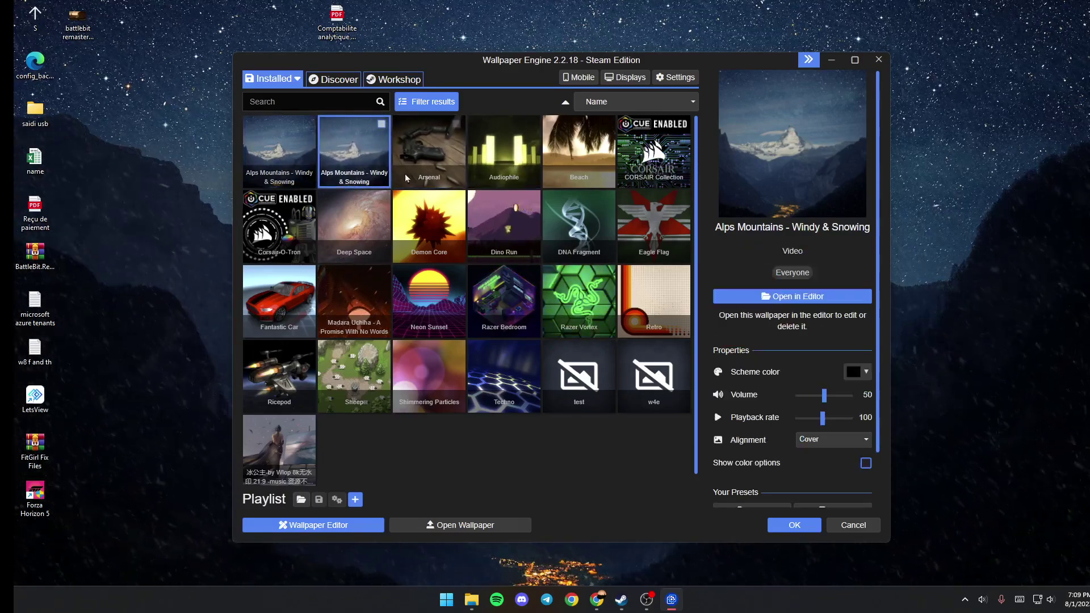
left_click(800, 297)
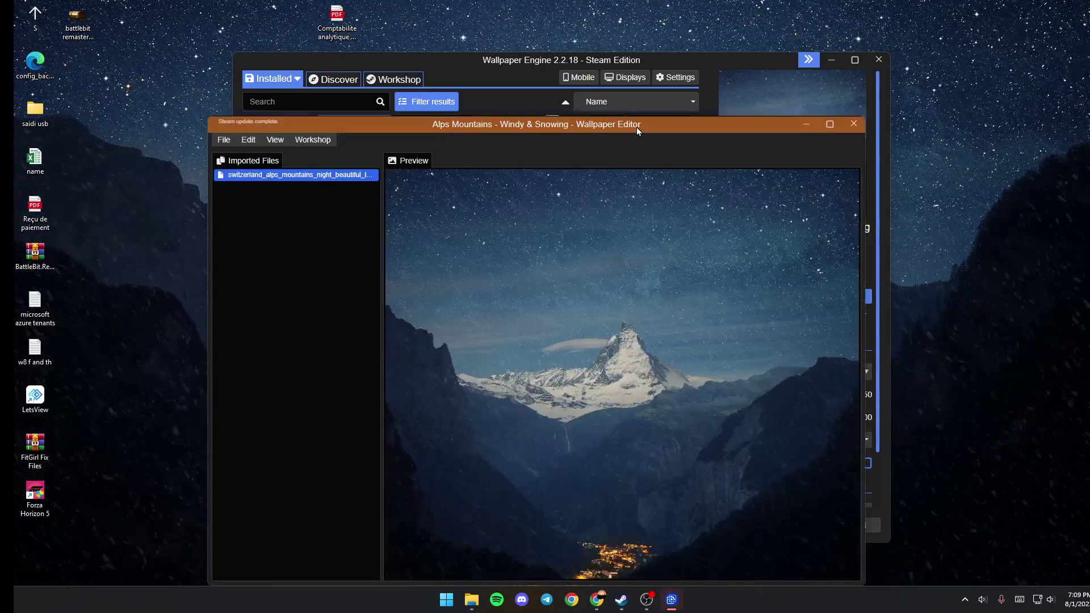
left_click_drag(636, 127, 672, 68)
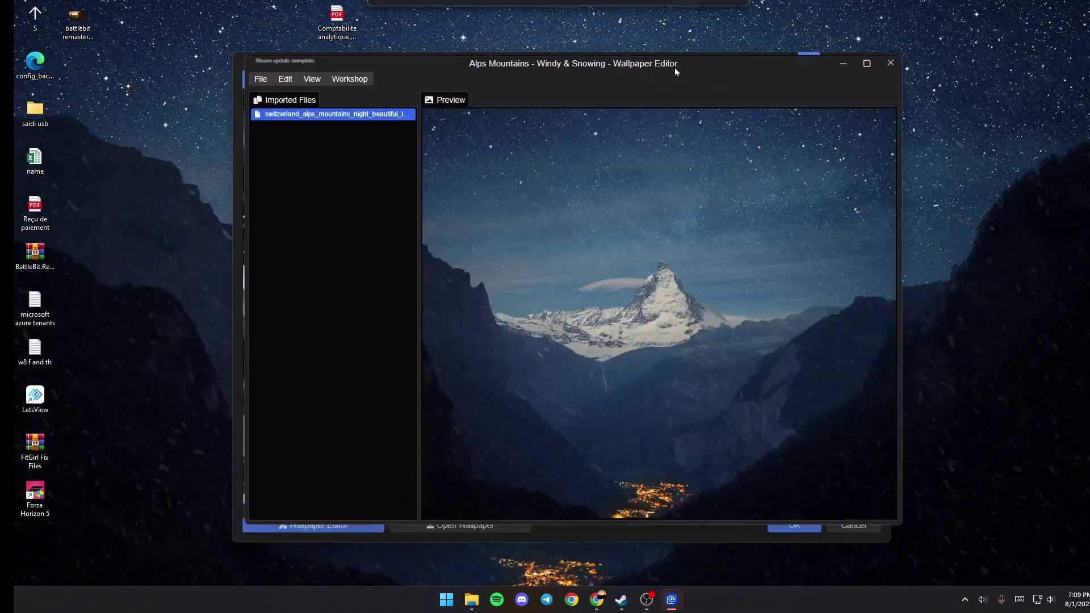